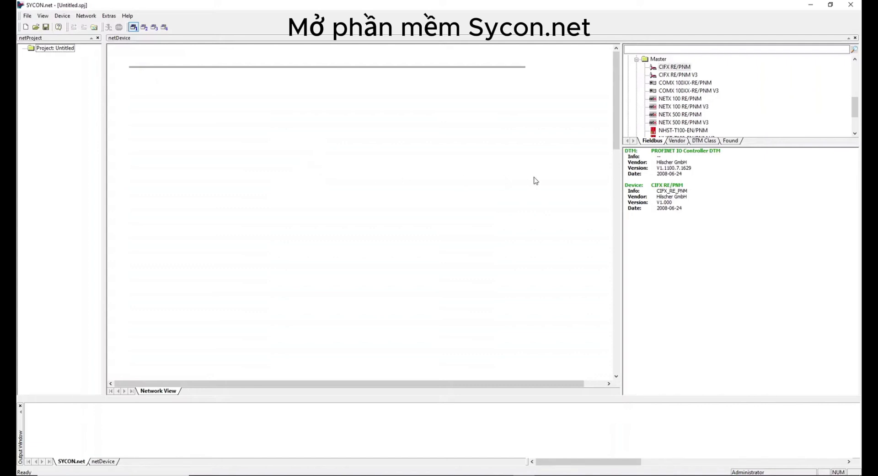
Add a CIFX RE/PNM PROFINET master from the device catalog to the main busline in the network view.
left_click(687, 69)
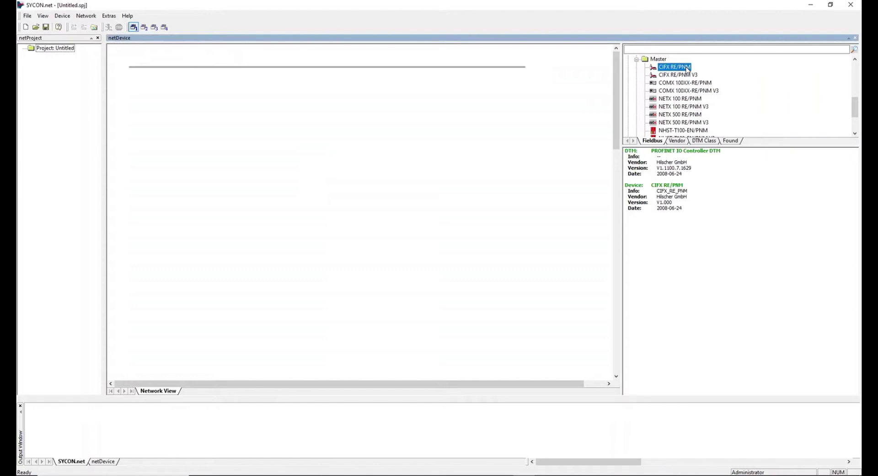
left_click_drag(687, 69, 198, 76)
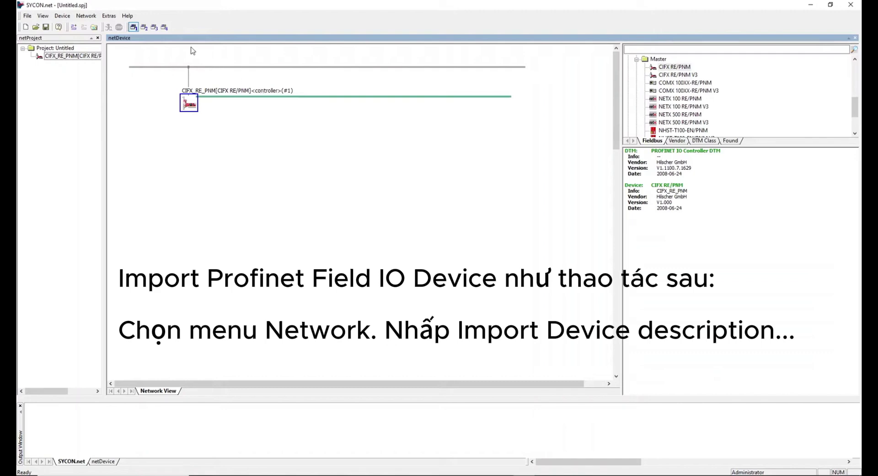
Import the PROFINET GSDML device description GSDML-V2.35-HILSCHER-NETFIELD-20190924 from the Desktop and reload the device catalog.
left_click(89, 19)
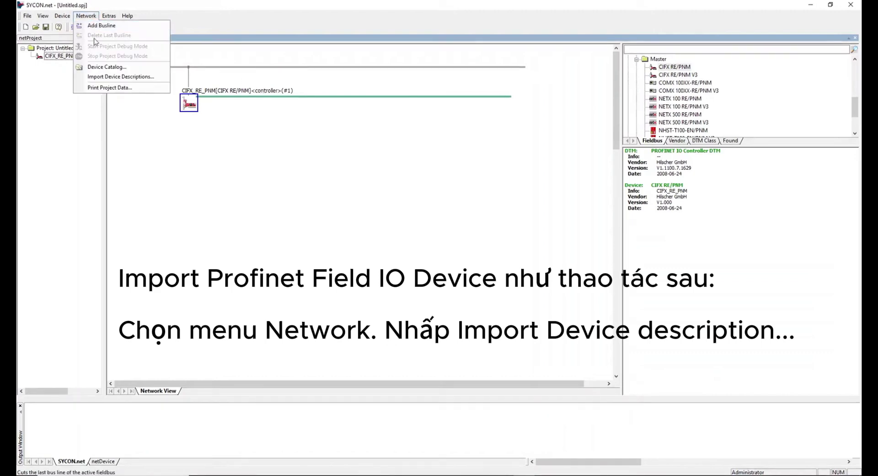
left_click(111, 78)
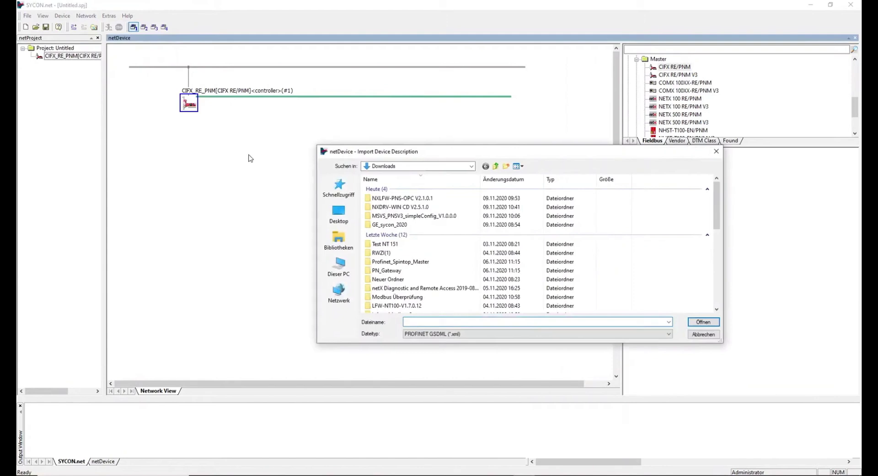
left_click(414, 337)
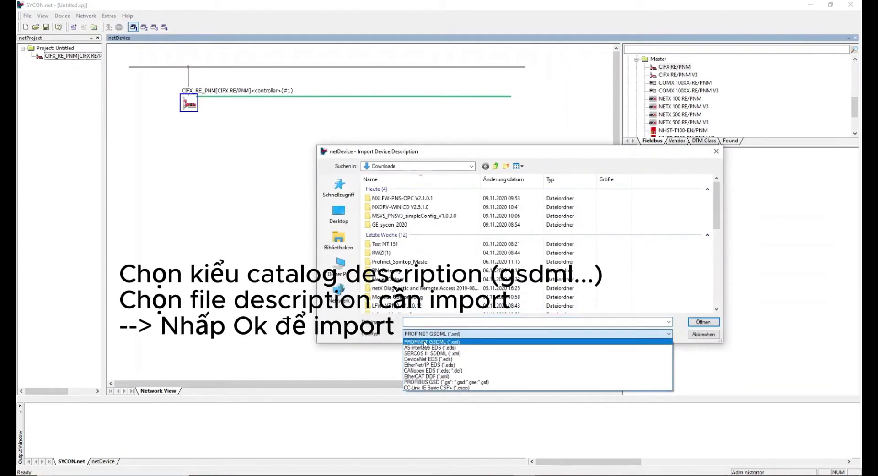
left_click(424, 342)
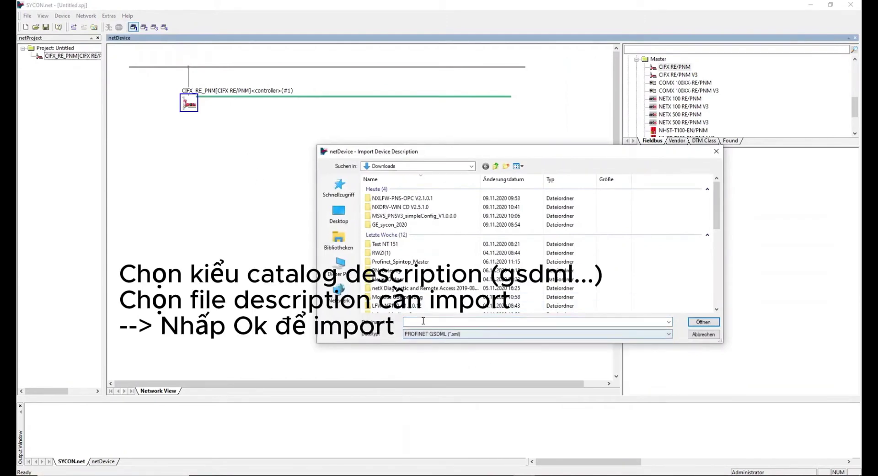
left_click(338, 214)
double_click(397, 238)
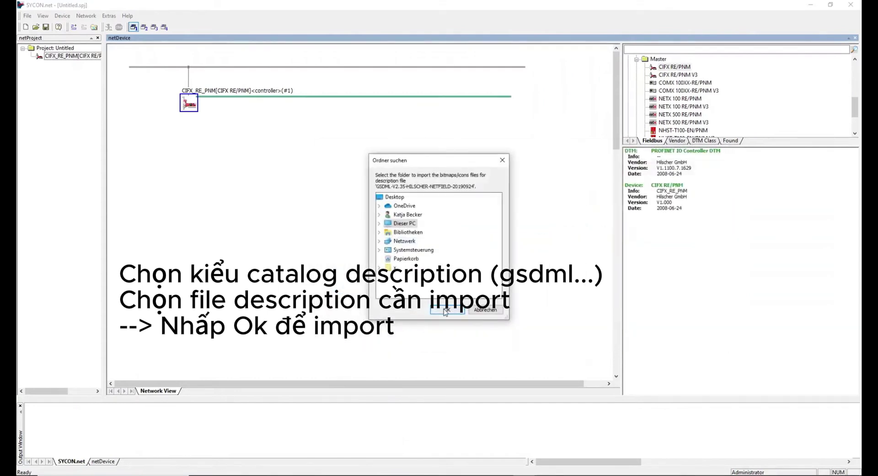
left_click(445, 311)
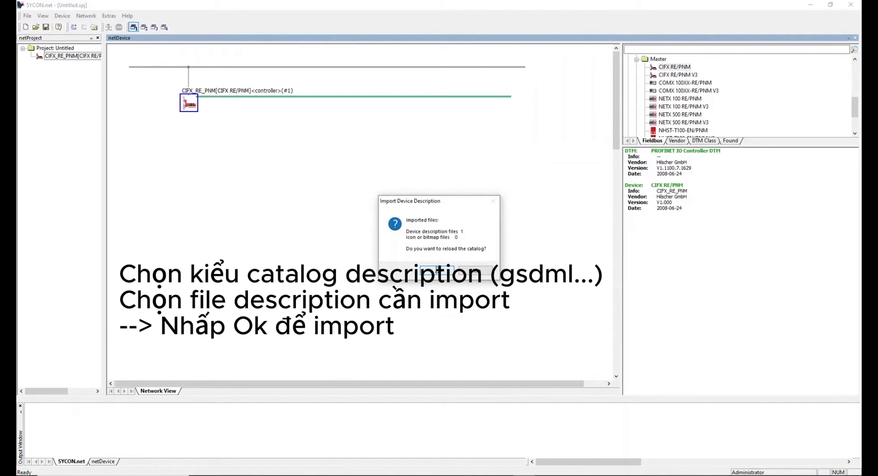
left_click(438, 270)
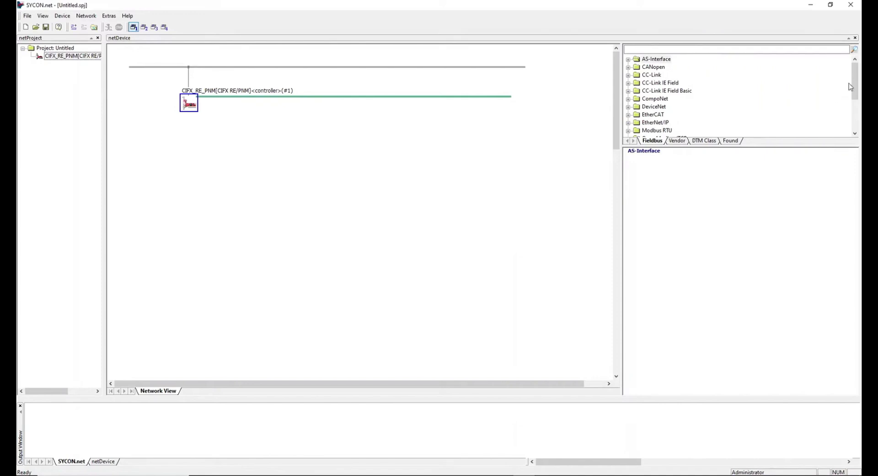
Add the netFIELD device from the PROFINET IO slave catalog to the CIFX RE/PNM controller's network line.
left_click_drag(851, 85, 857, 108)
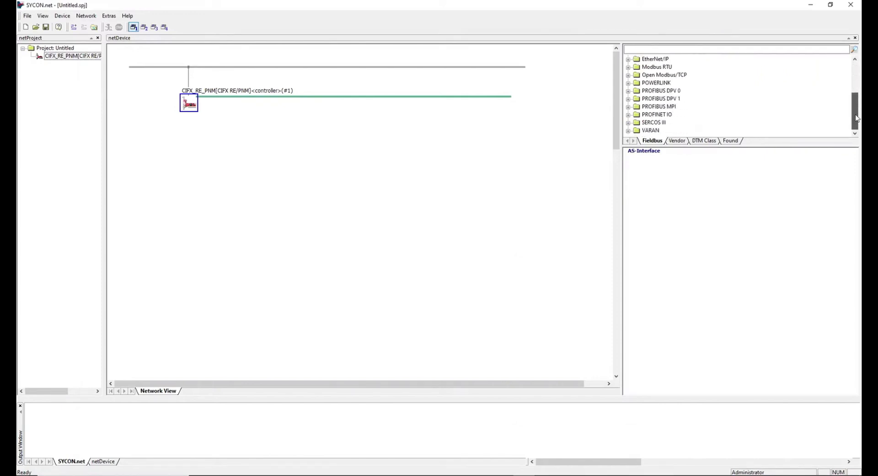
double_click(634, 114)
double_click(643, 130)
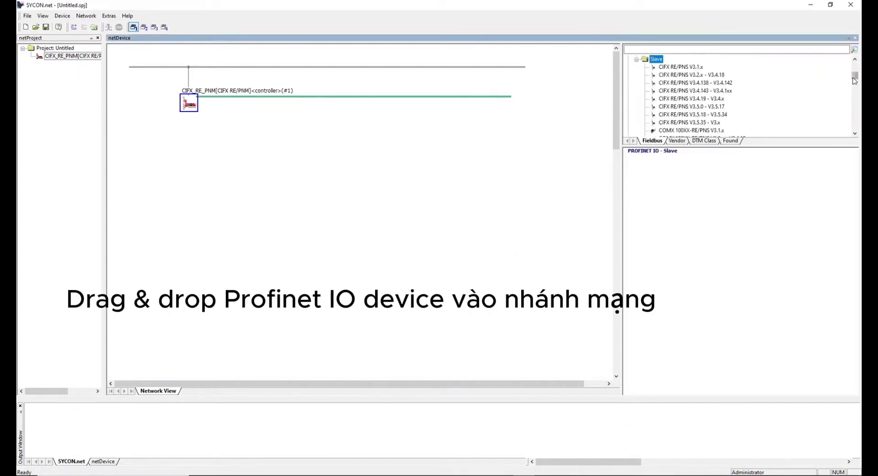
left_click_drag(855, 80, 855, 95)
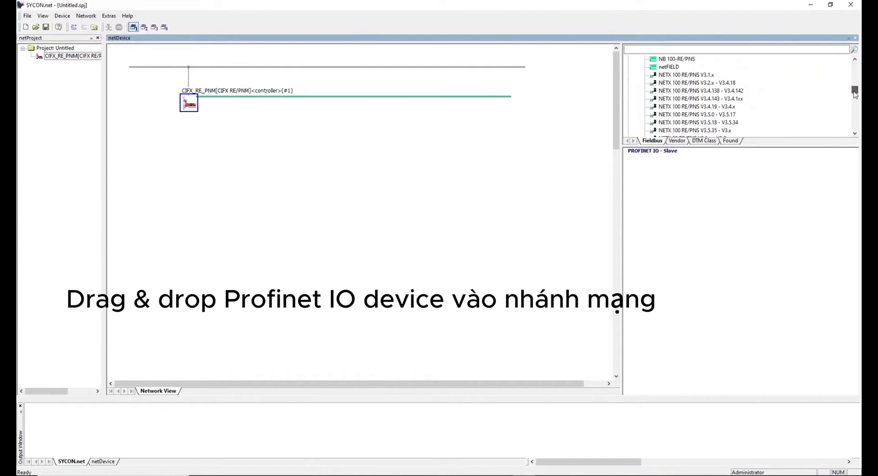
left_click(669, 67)
left_click_drag(669, 69, 239, 98)
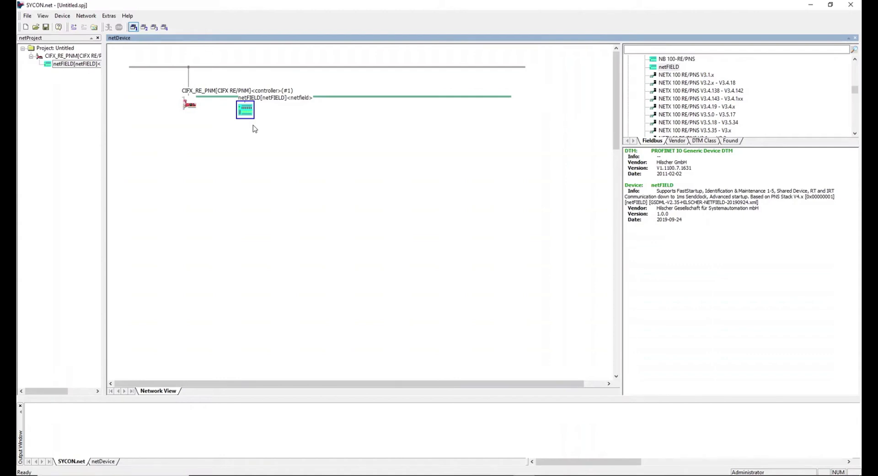
In the netFIELD device's configuration, add an 8 Port IO-Link Master module in slot 1.
right_click(252, 115)
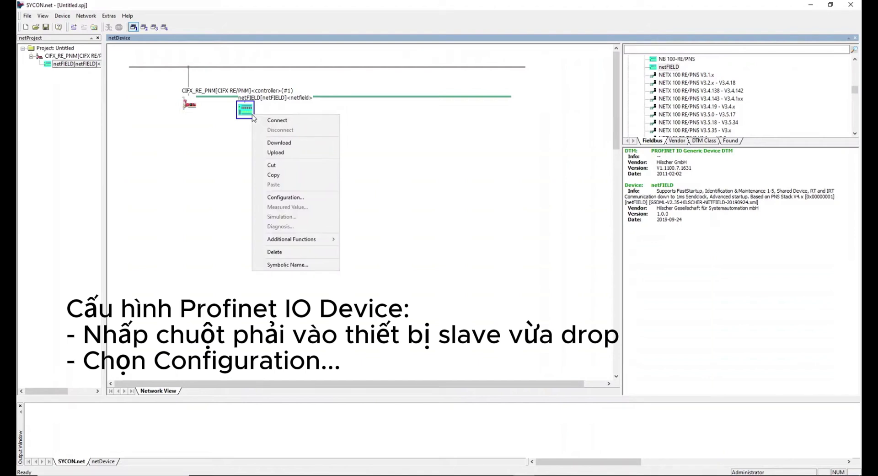
left_click(282, 198)
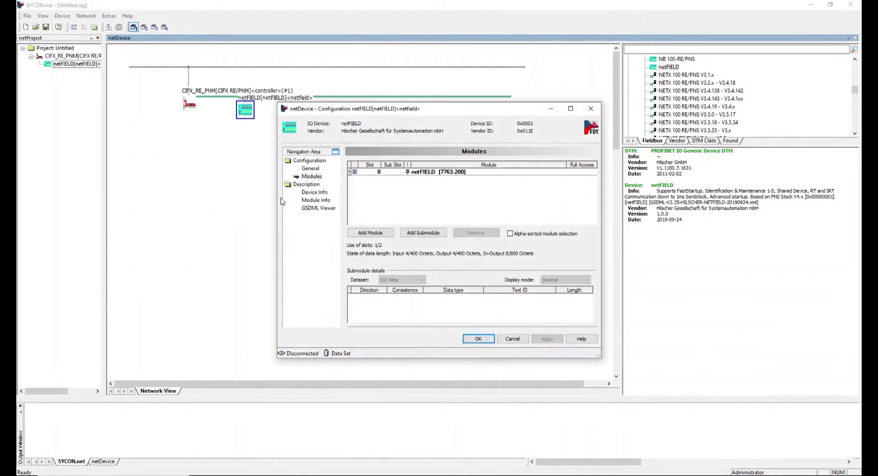
left_click(313, 176)
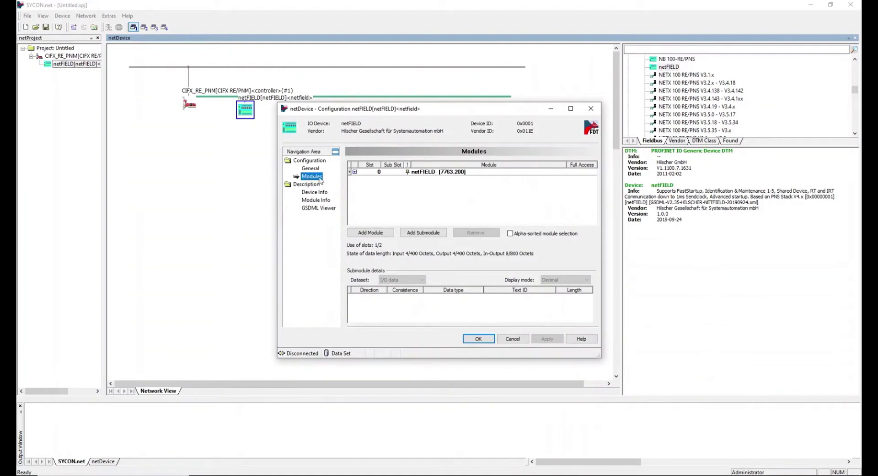
left_click(371, 233)
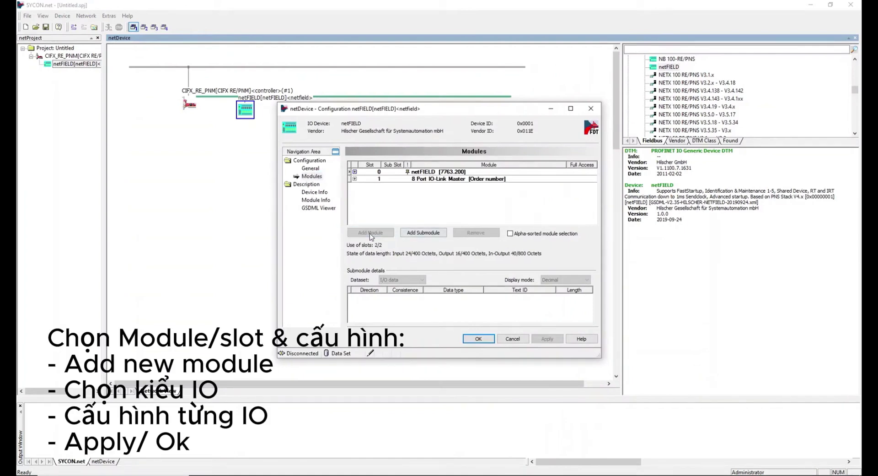
left_click(449, 179)
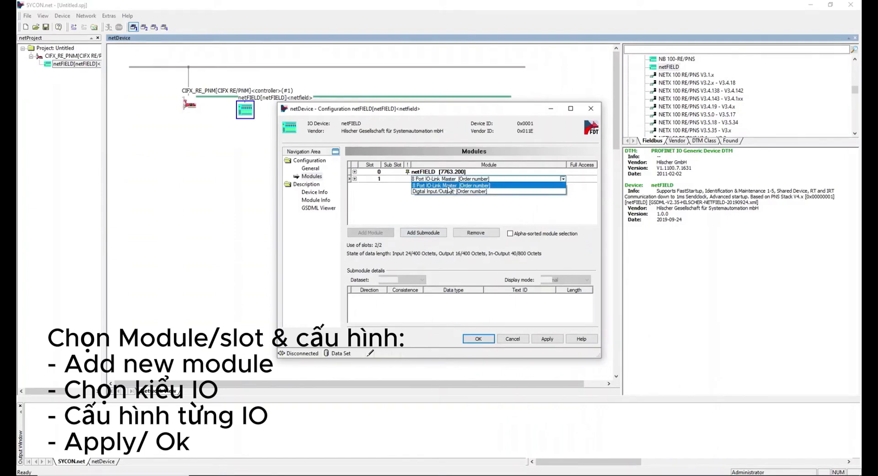
left_click(443, 186)
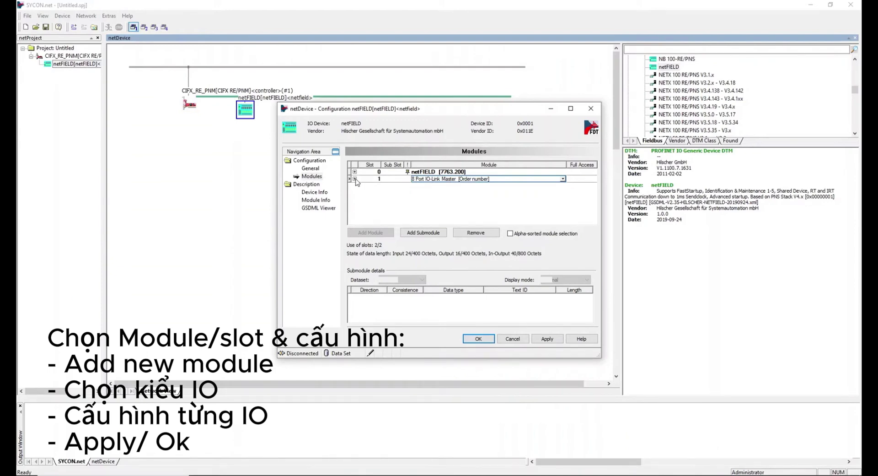
Set sub slot 2 of the 8 Port IO-Link Master to IO-Link display IFM E30391 and save the netFIELD configuration.
left_click(355, 179)
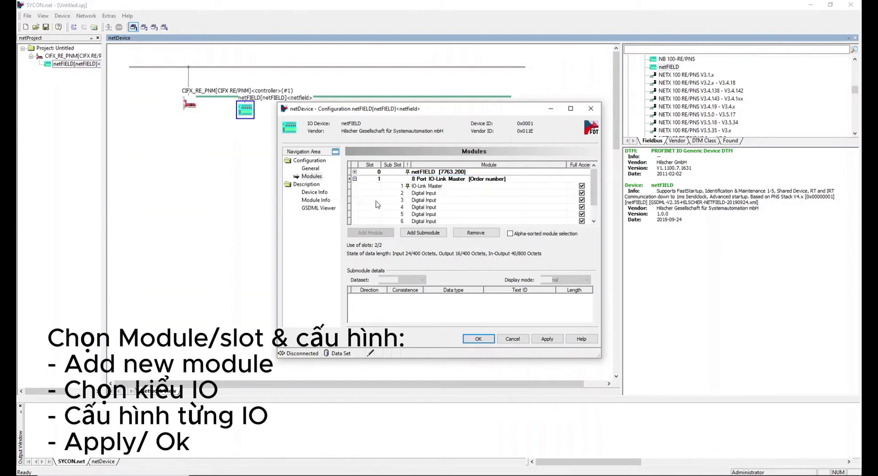
left_click(443, 194)
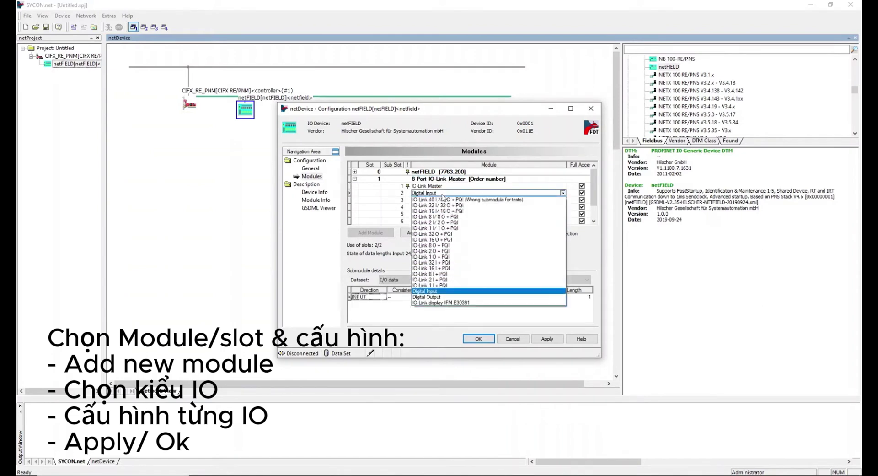
left_click(450, 303)
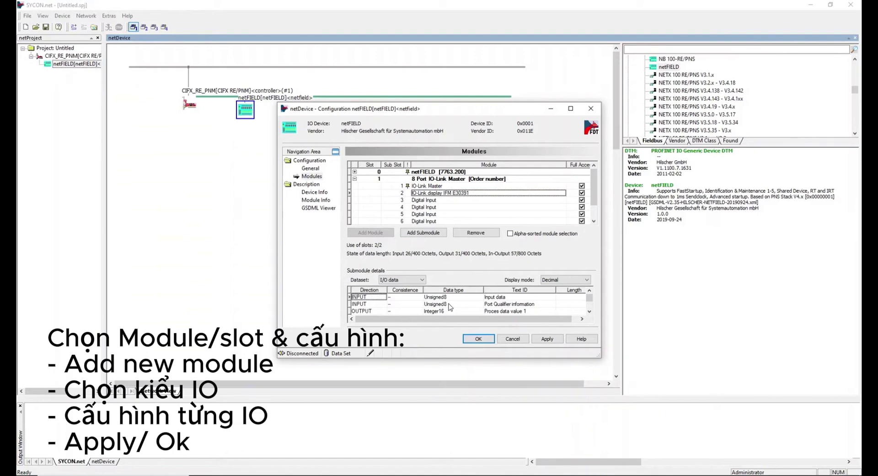
left_click(546, 338)
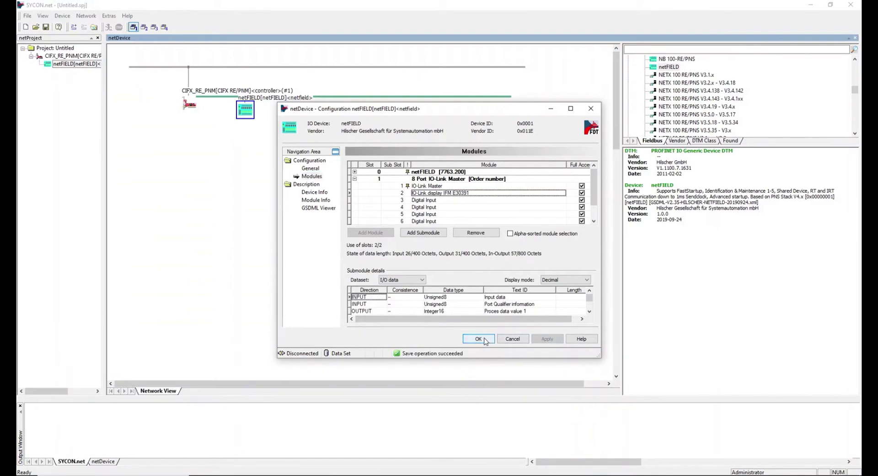
left_click(478, 338)
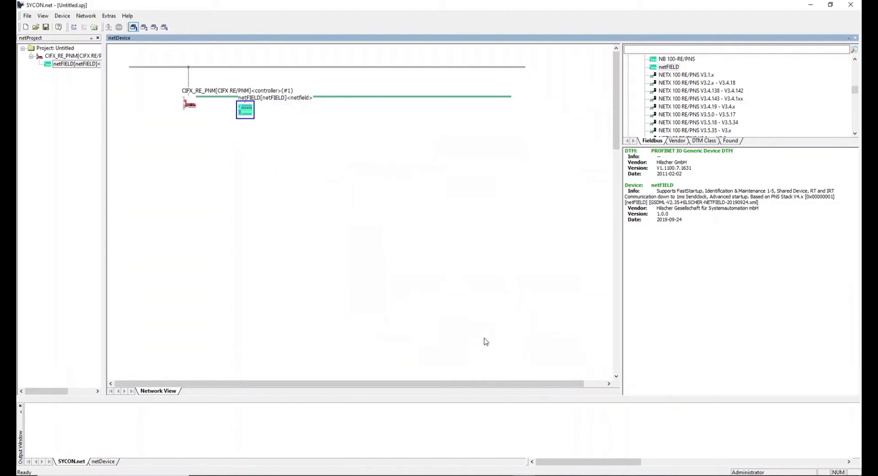
In the CIFX RE/PNM controller's configuration, assign the CIFX 50-RE card as its hardware and apply the assignment.
right_click(189, 111)
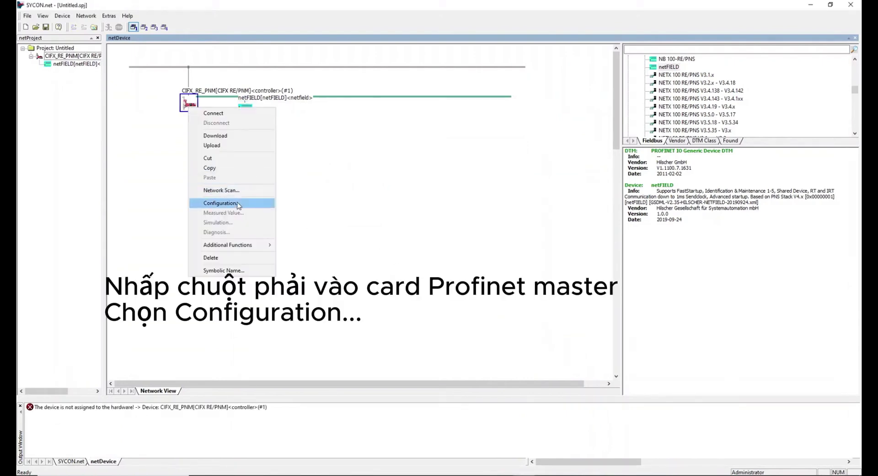
left_click(221, 202)
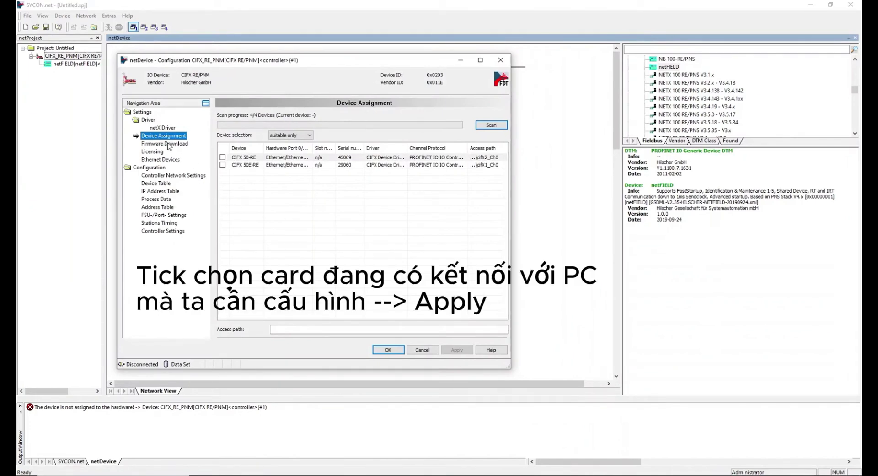
left_click(309, 135)
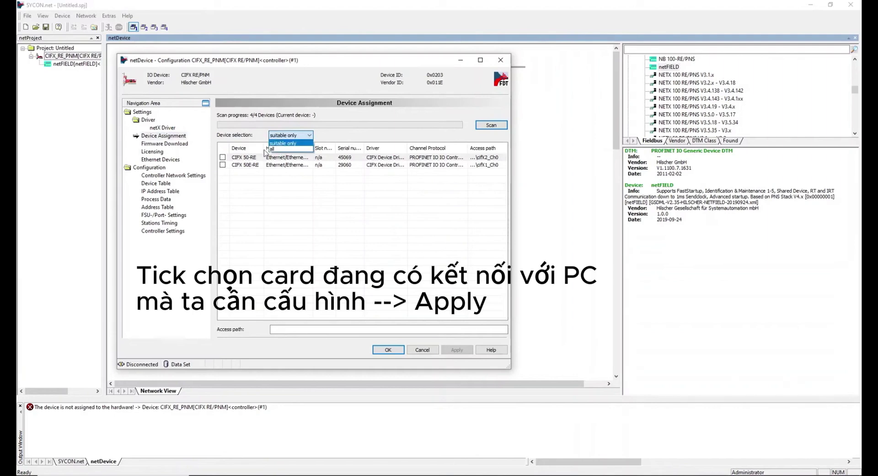
left_click(333, 139)
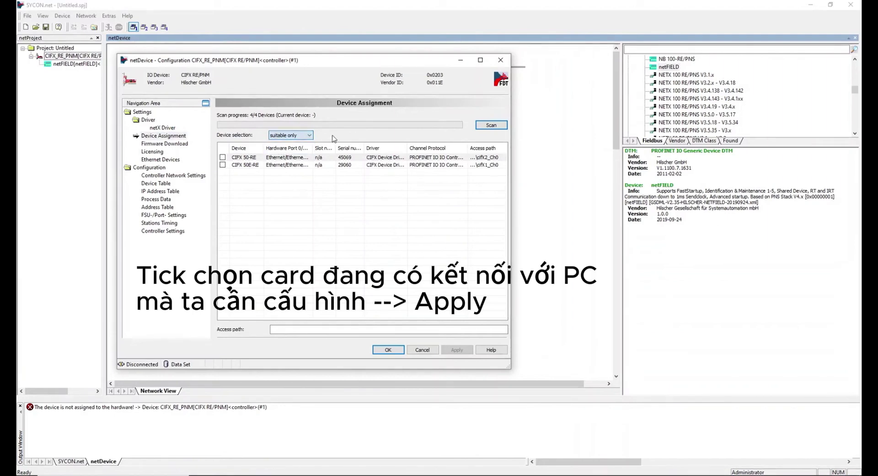
left_click(223, 157)
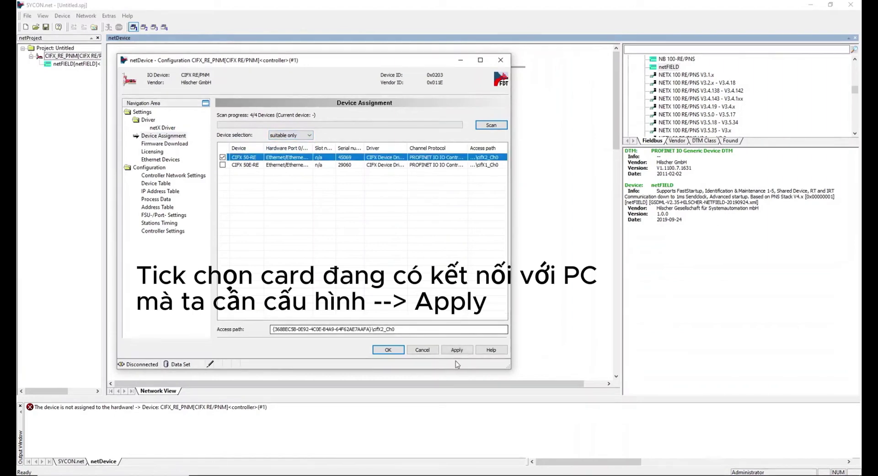
left_click(457, 349)
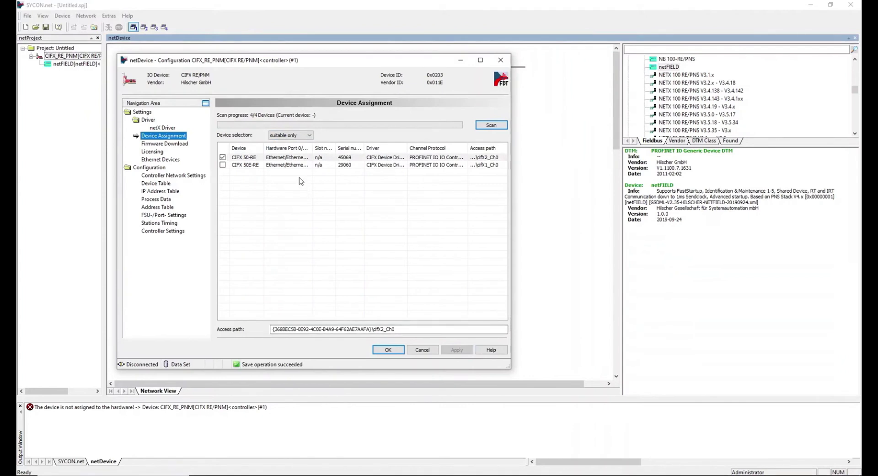
In the controller's Firmware Download settings, choose cifXpnm.nxf from the Desktop and download the firmware to the card, confirming the download.
left_click(174, 145)
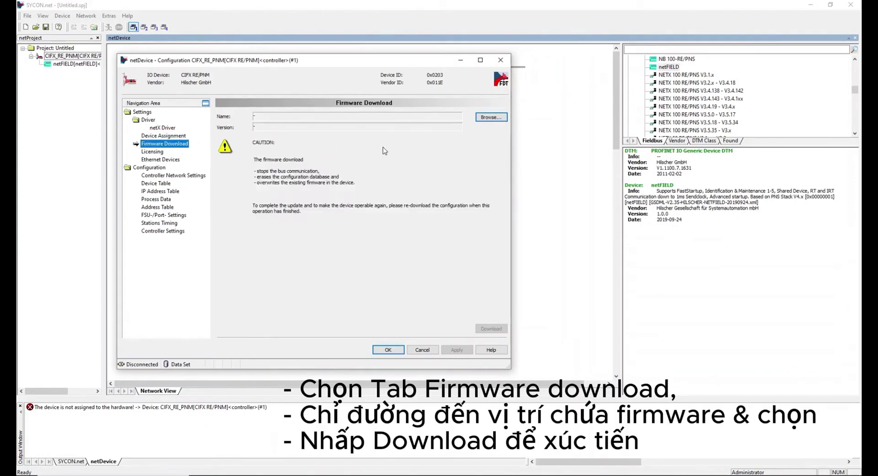
left_click(492, 117)
left_click(215, 180)
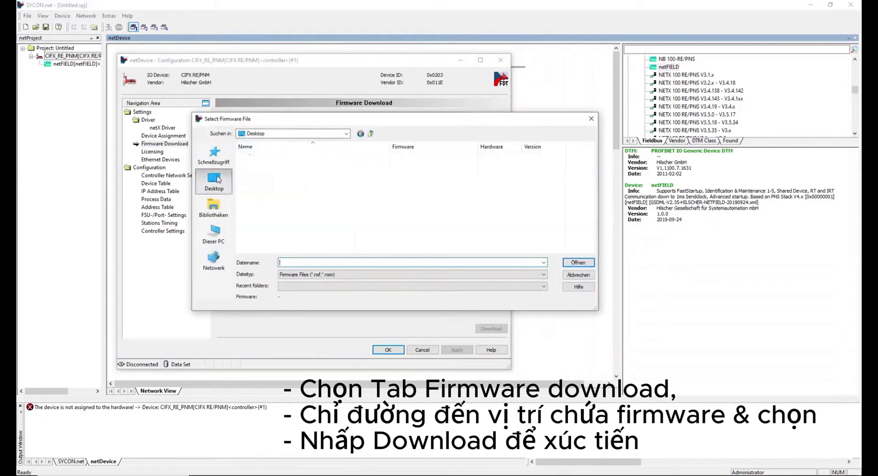
left_click(255, 207)
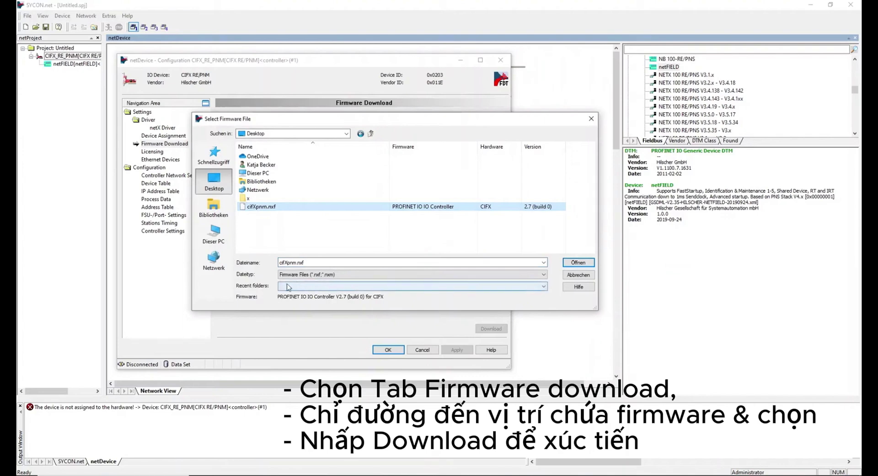
left_click(578, 262)
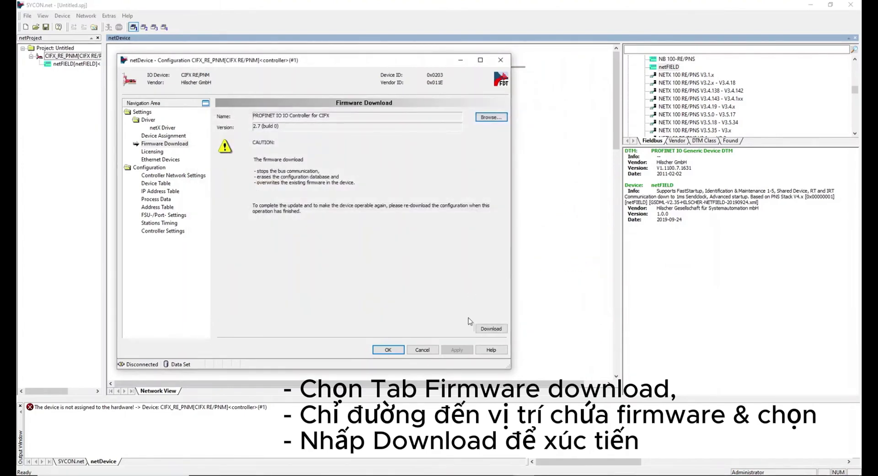
left_click(488, 329)
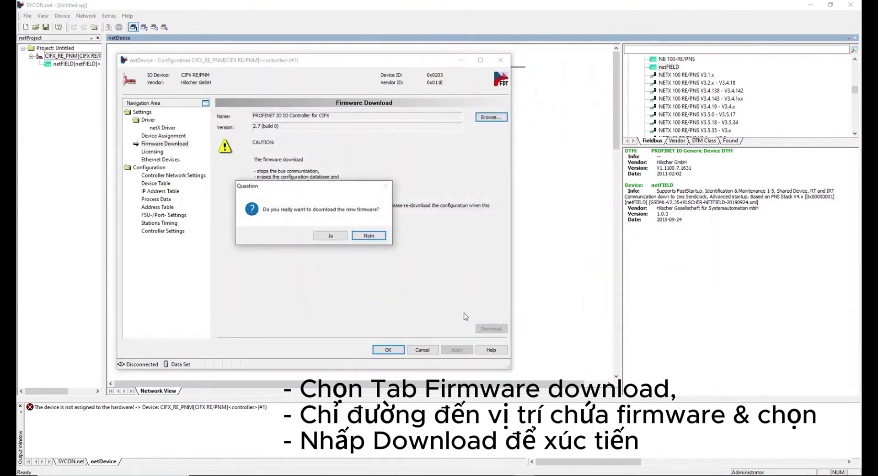
left_click(336, 236)
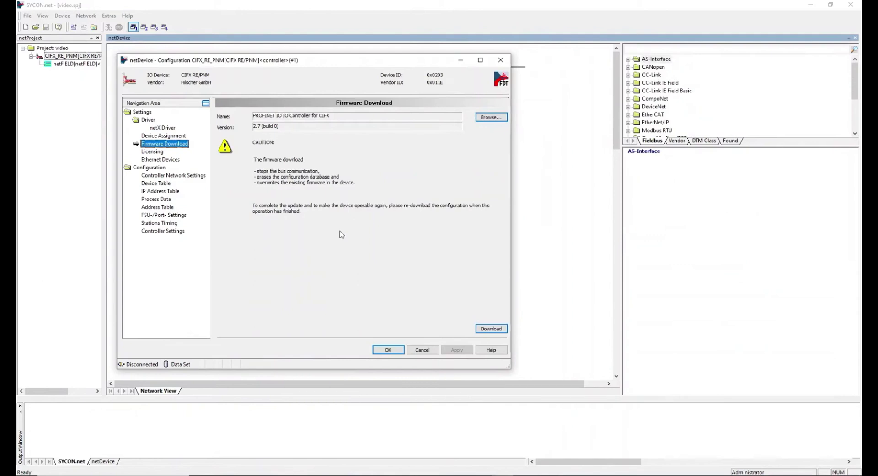
Review the controller's network settings, the netFIELD's station name and IP address, and the controller settings, and accept the configuration.
left_click(172, 177)
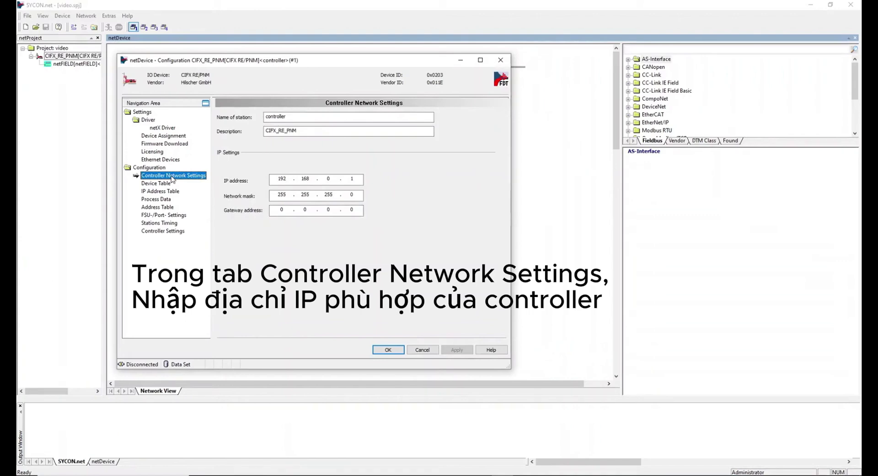
double_click(352, 179)
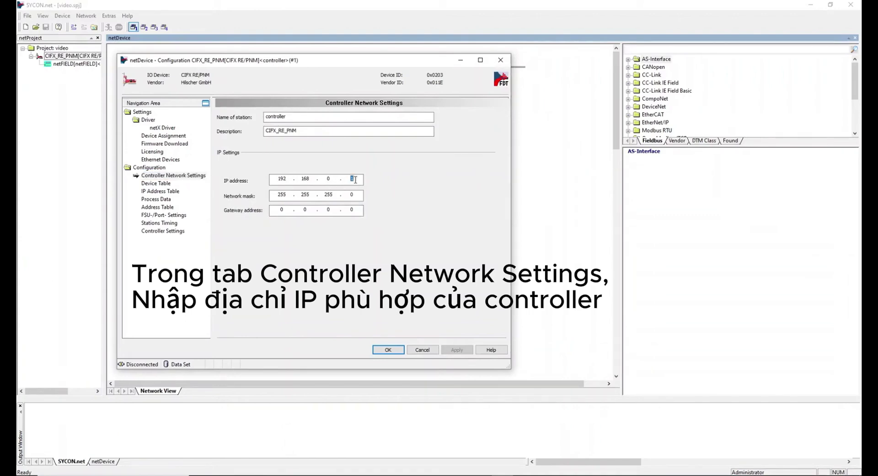
left_click(158, 185)
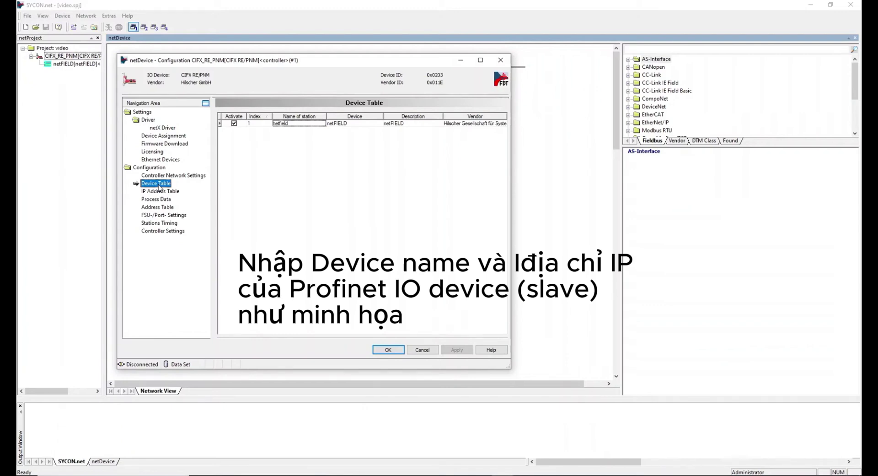
left_click(295, 124)
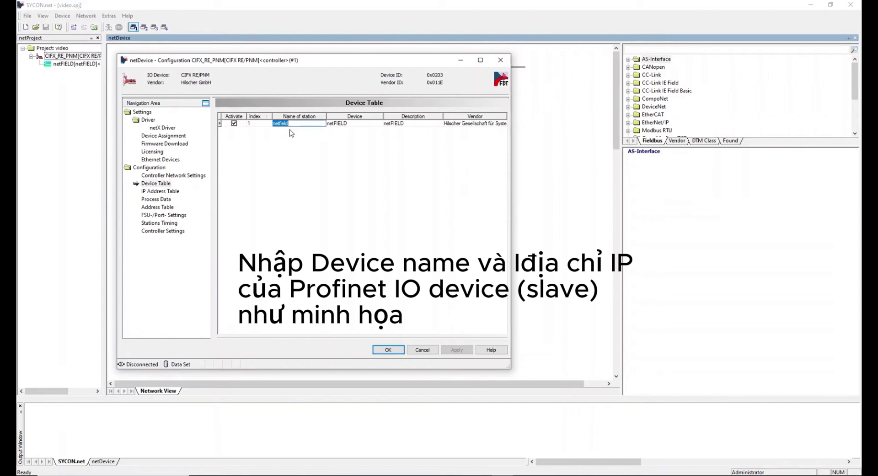
left_click(162, 191)
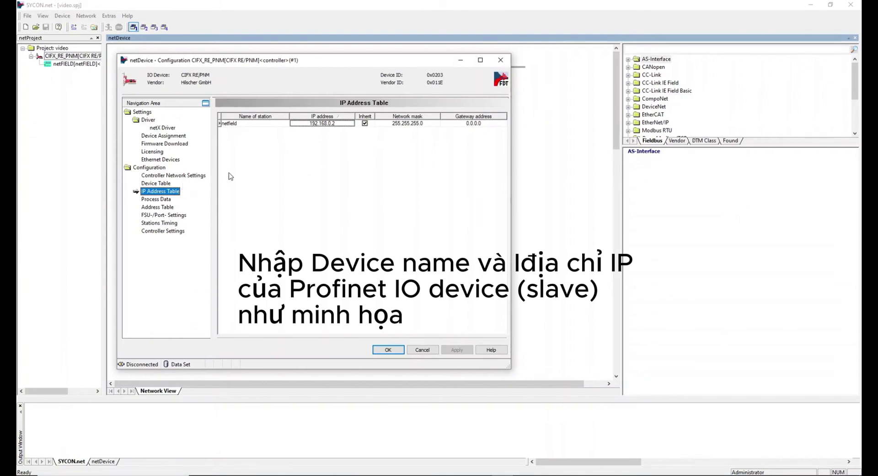
left_click(331, 126)
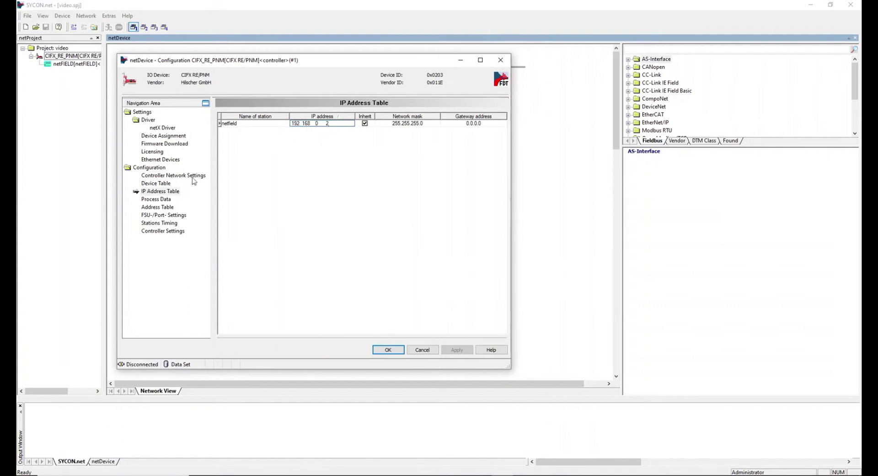
left_click(166, 232)
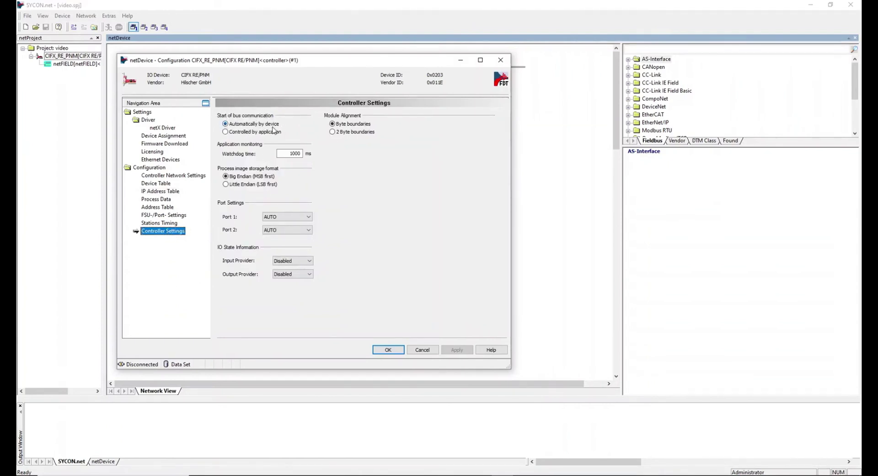
left_click(387, 350)
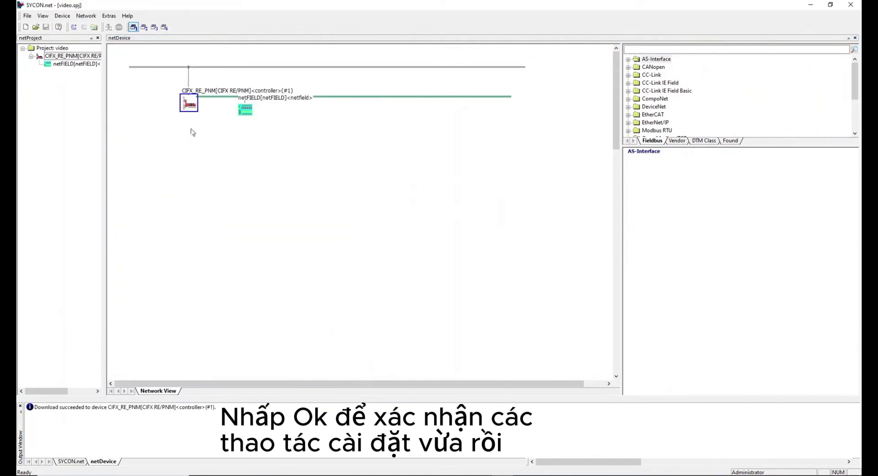
Download the configuration to the CIFX RE/PNM controller and confirm stopping the bus communication.
right_click(183, 101)
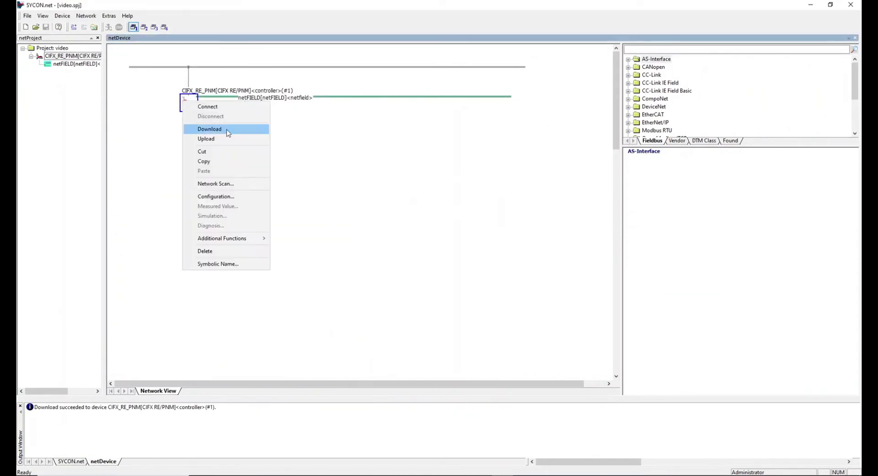
left_click(227, 132)
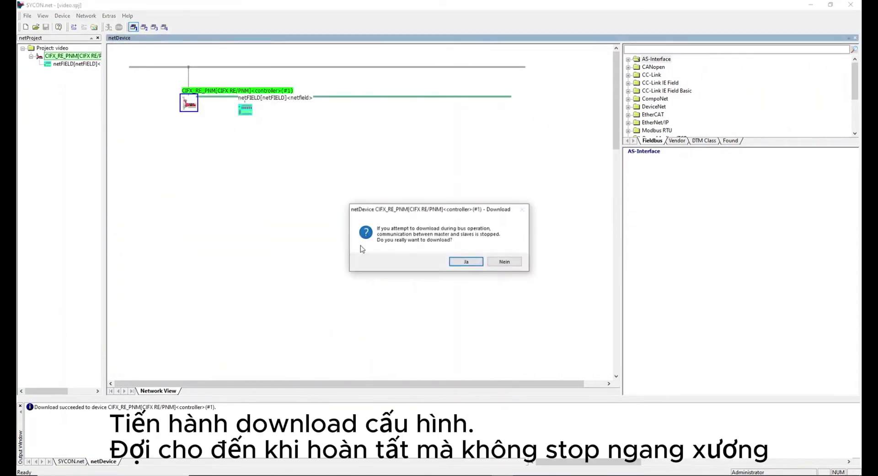
left_click(473, 267)
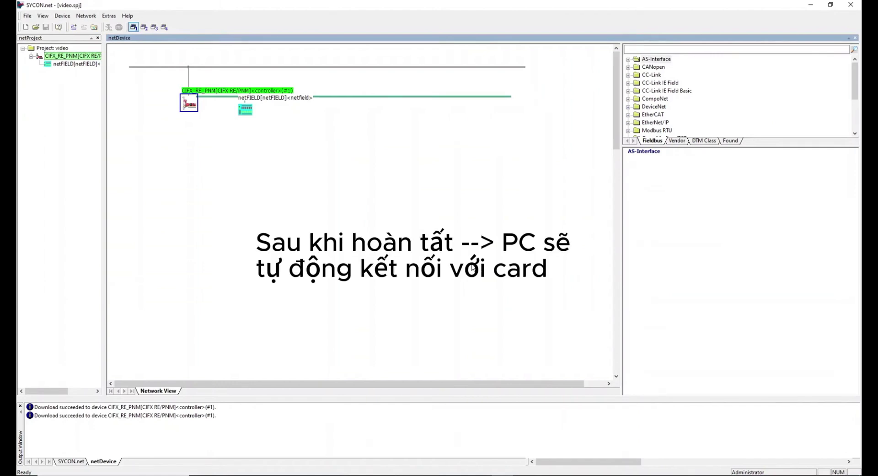
Open the CIFX RE/PNM controller's diagnosis and examine the Station Diagnosis details of the netfield station.
right_click(187, 103)
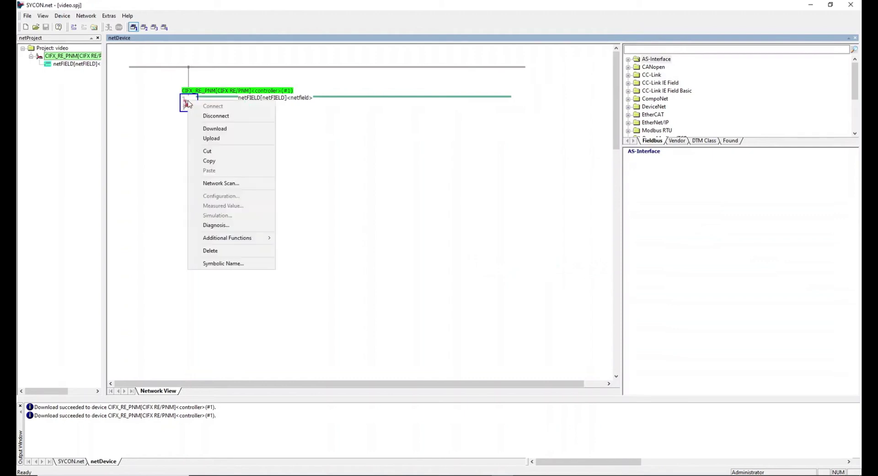
left_click(226, 225)
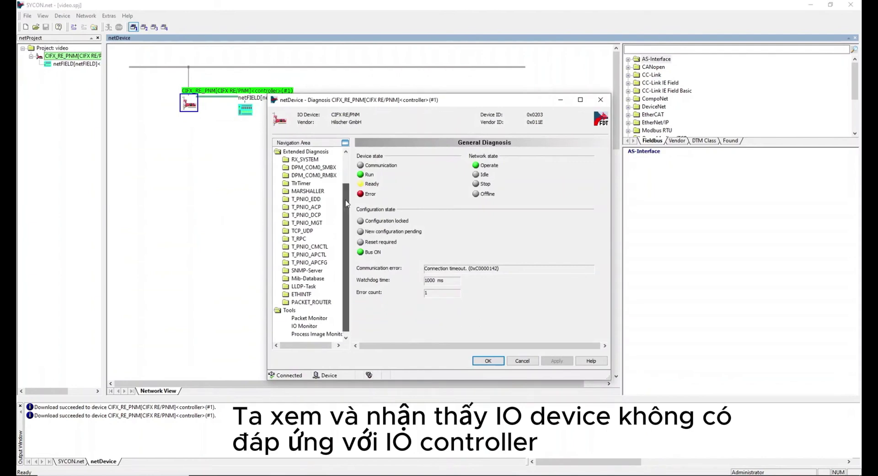
left_click_drag(344, 208, 344, 178)
left_click(312, 175)
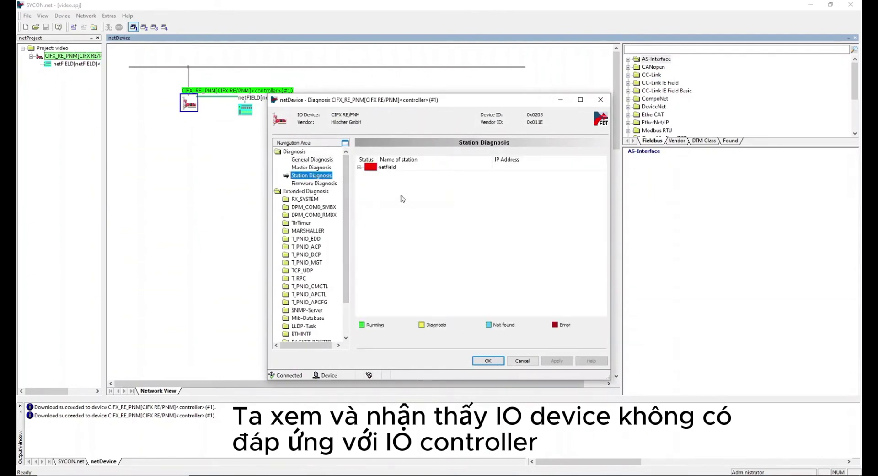
left_click(360, 169)
left_click(360, 168)
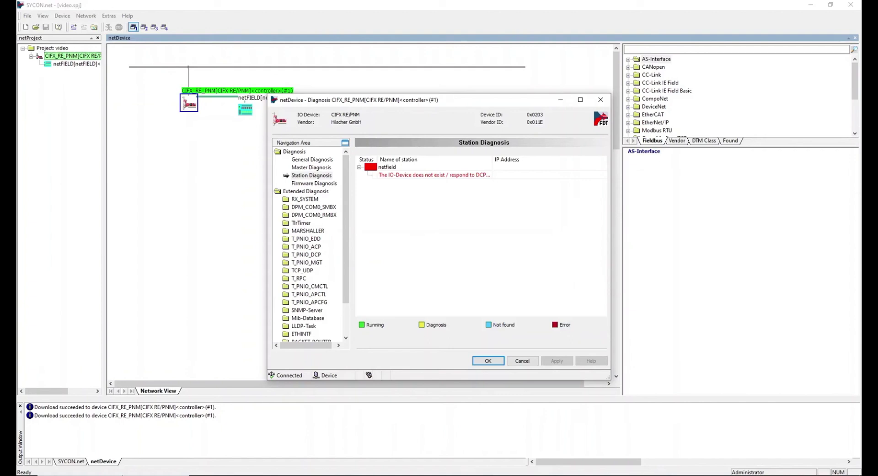
Switch to the Ethernet Device Configuration tool, search for online devices and widen the device type column.
left_click(115, 468)
type("ethernet")
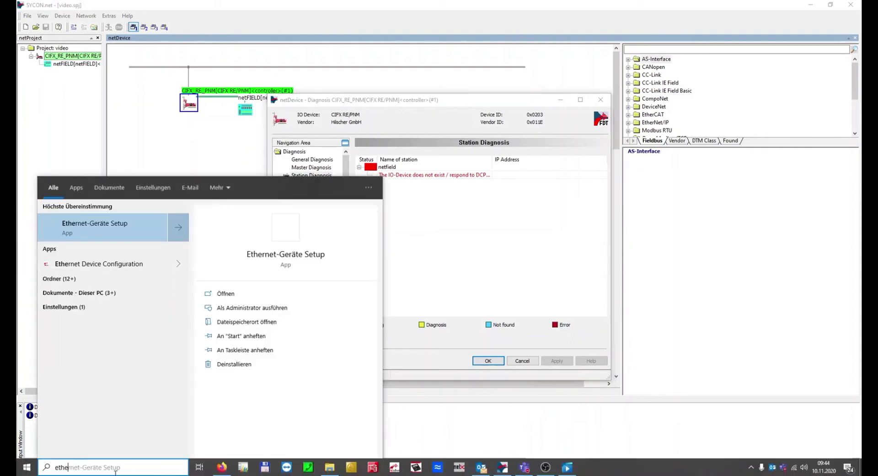
key("Return")
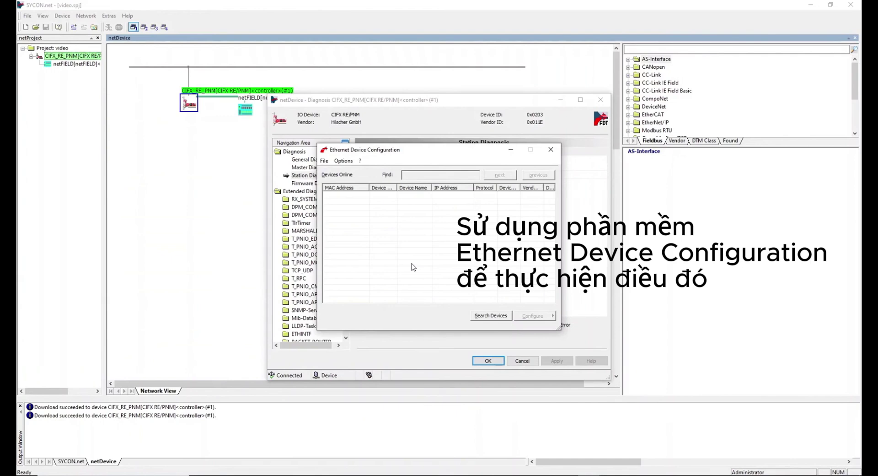
left_click(499, 318)
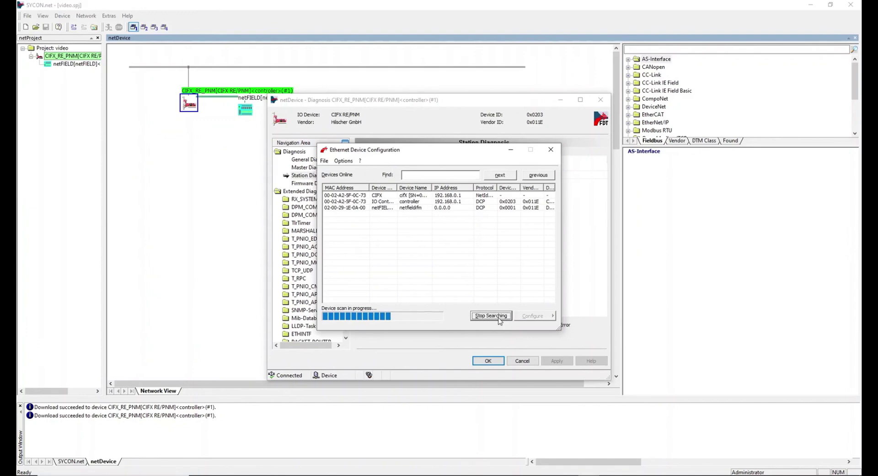
left_click_drag(397, 187, 405, 188)
Set the station name of the online netFIELD-PNS device to netfield without storing the setting temporarily.
left_click(429, 208)
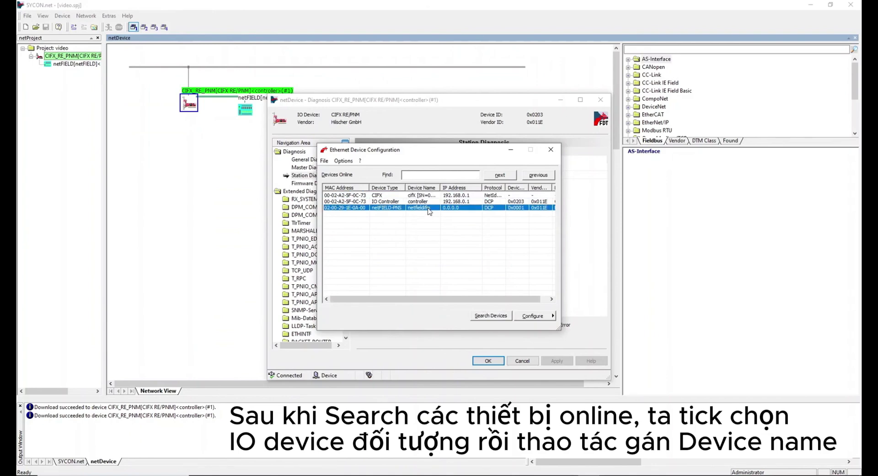
left_click(534, 315)
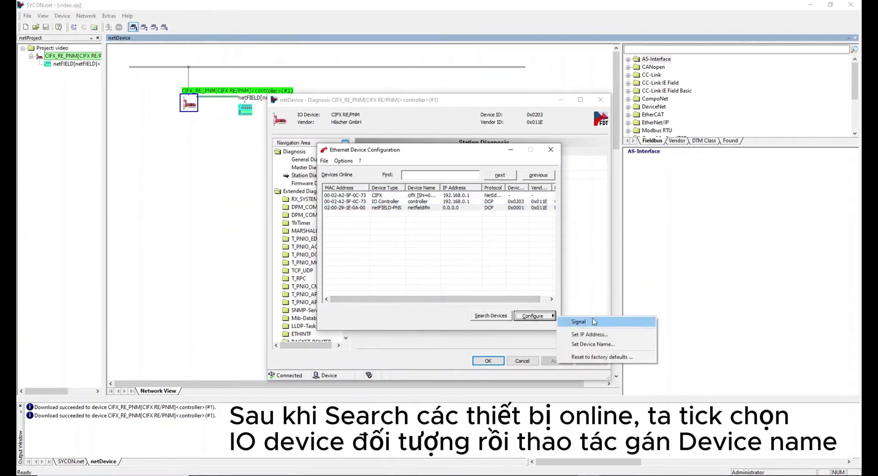
left_click(600, 344)
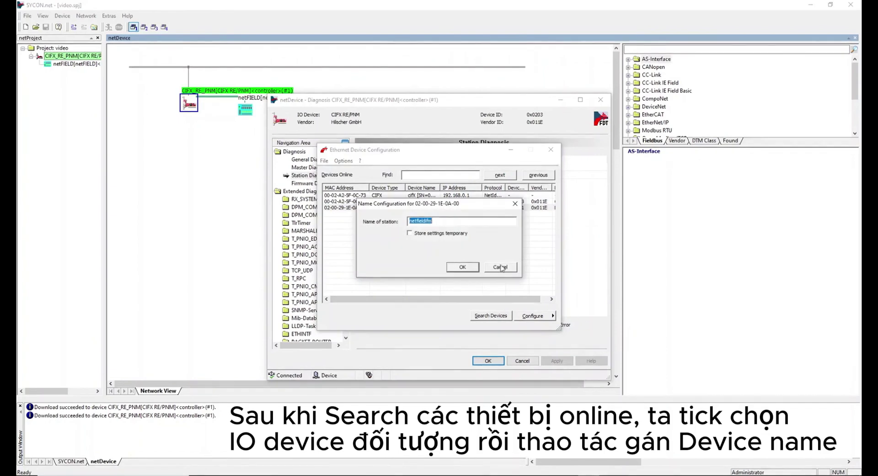
left_click(445, 220)
key("BackSpace")
key("BackSpace")
key("BackSpace")
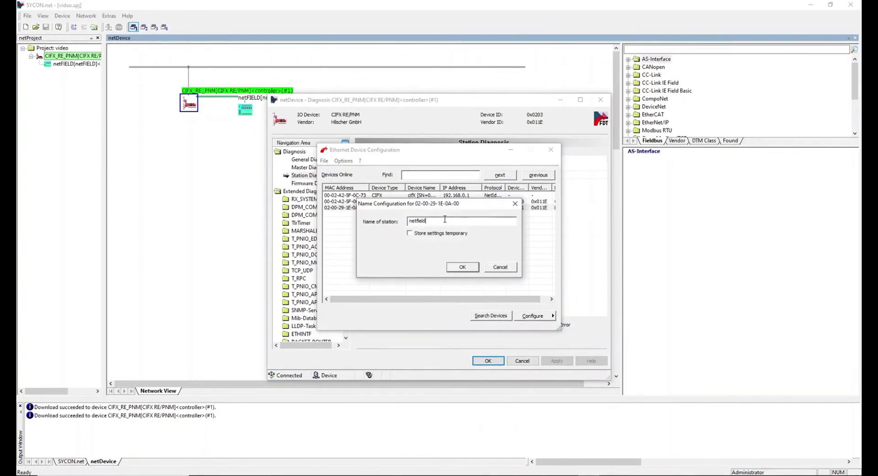
left_click(463, 267)
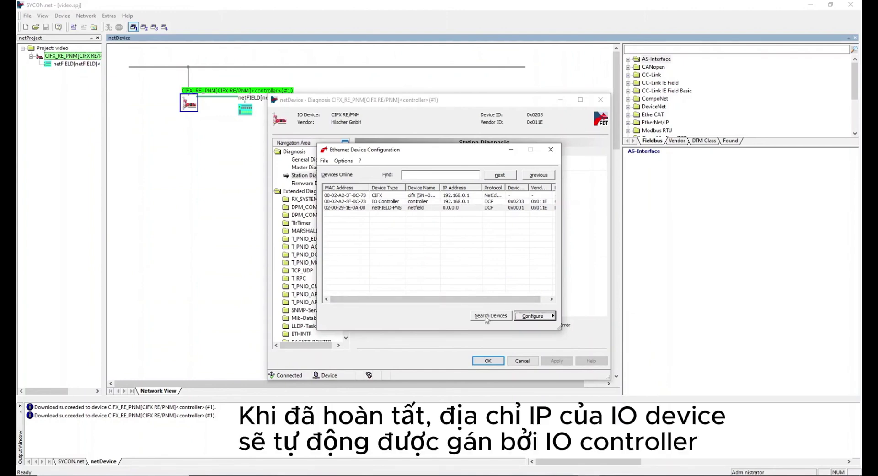
Search for online devices again to check the netFIELD-PNS device's IP address, and close Ethernet Device Configuration.
left_click(491, 315)
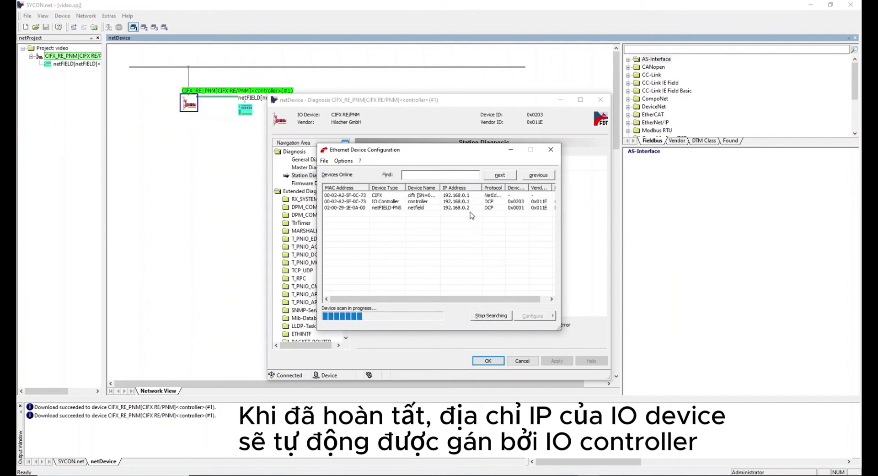
left_click(470, 208)
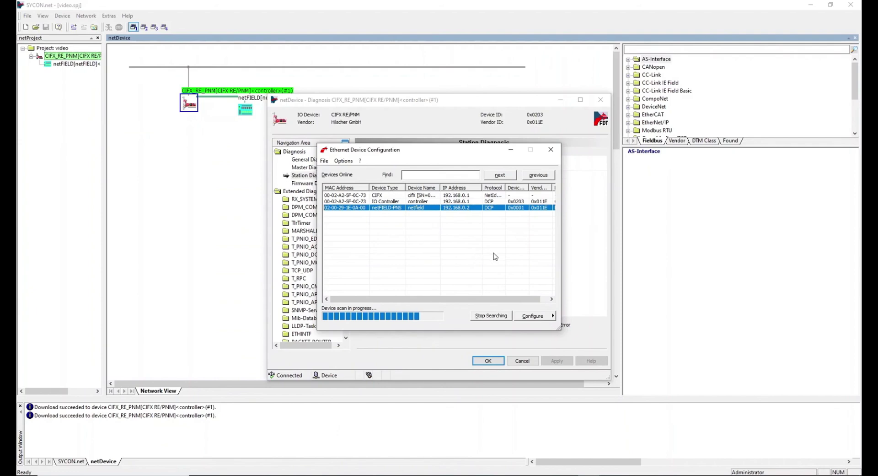
key("Escape")
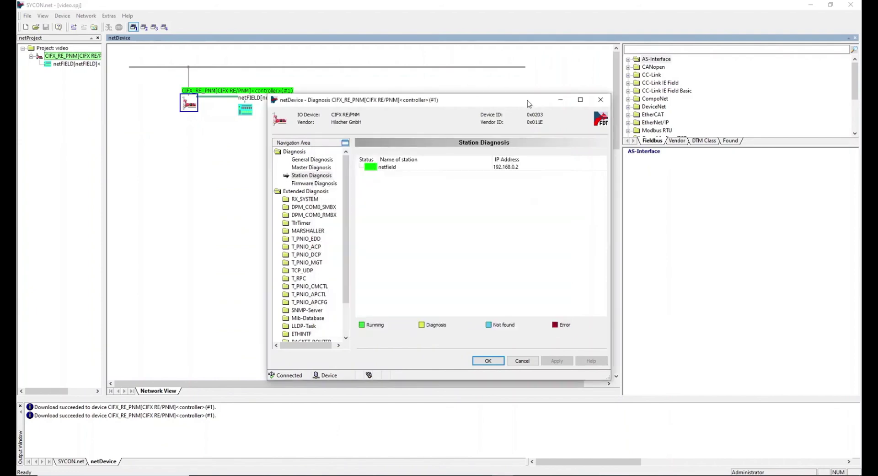
Check the controller's General Diagnosis and the netfield station's status in Station Diagnosis.
left_click(312, 160)
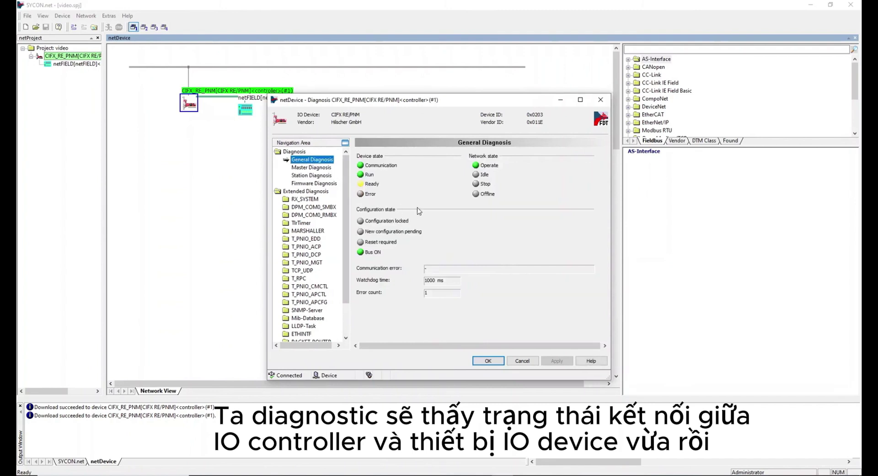
left_click(311, 176)
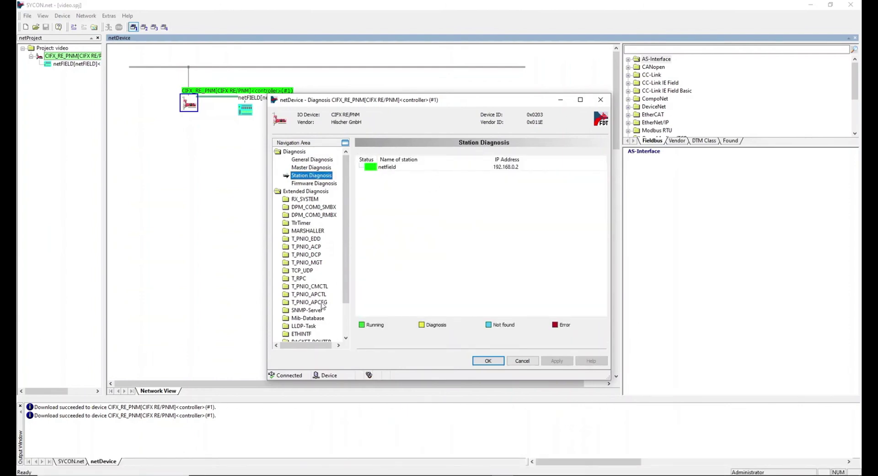
left_click_drag(347, 300, 347, 333)
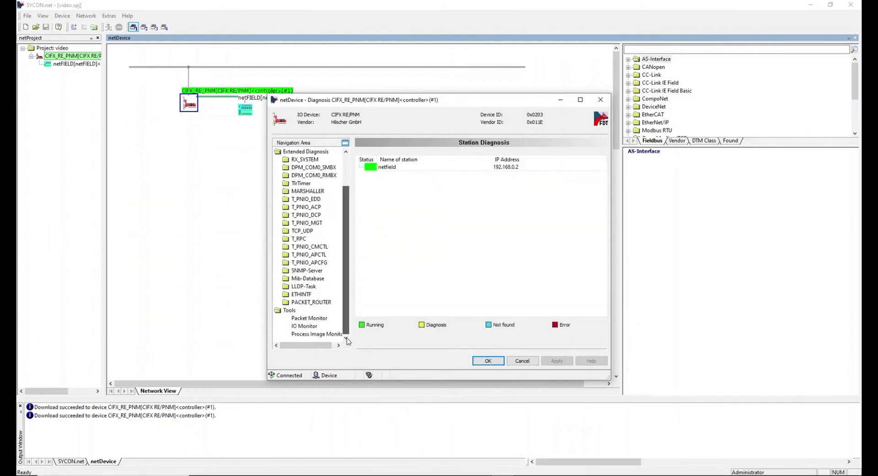
In the IO Monitor, set output data offset 0002 to 14, 000F to 02 and 000D to 01, and update the outputs.
left_click(304, 325)
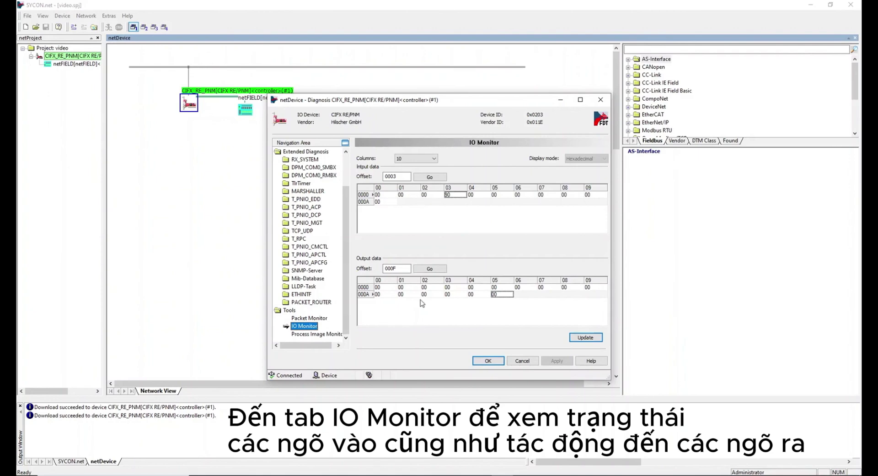
left_click(430, 288)
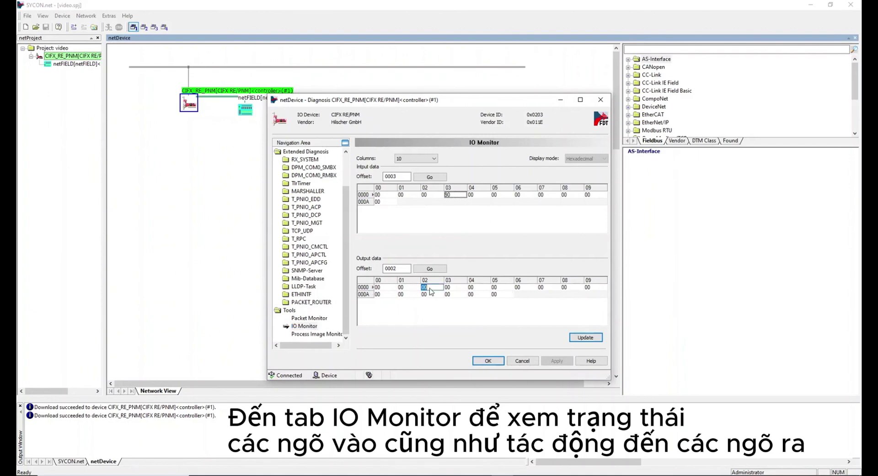
type("14")
left_click(498, 295)
type("2")
left_click(459, 295)
type("1")
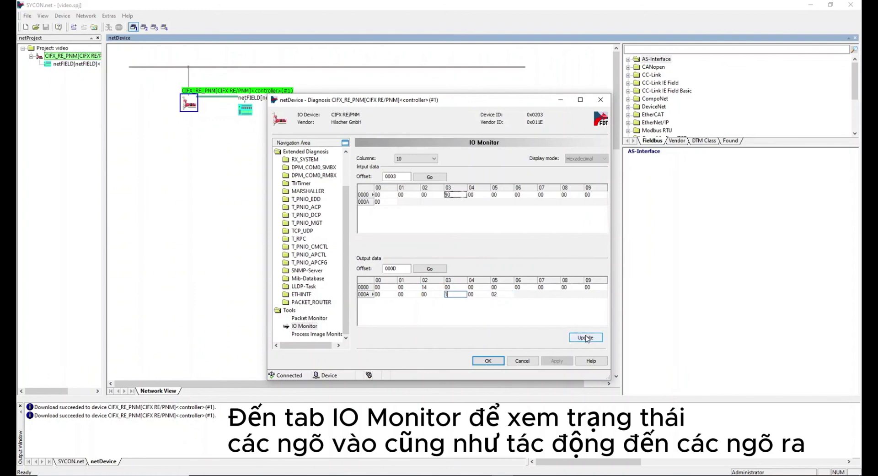
left_click(585, 337)
Set the output data byte at offset 000E to 01 and update the outputs.
left_click(478, 294)
type("1")
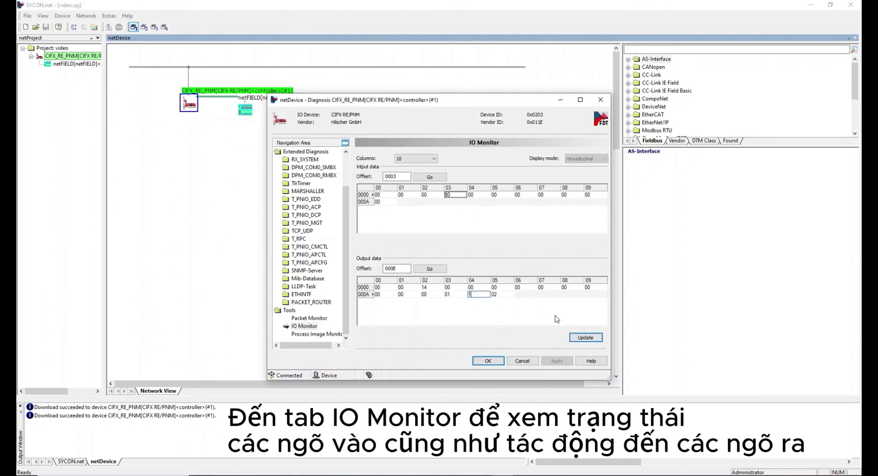
left_click(577, 338)
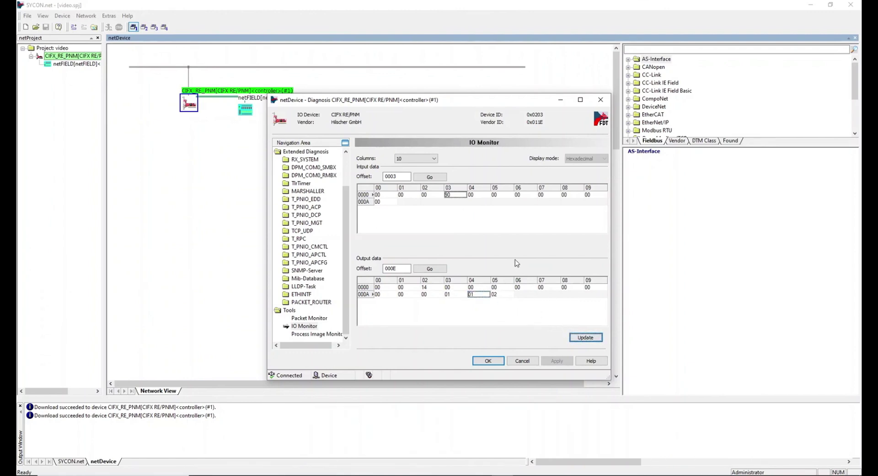
key("alt+Tab")
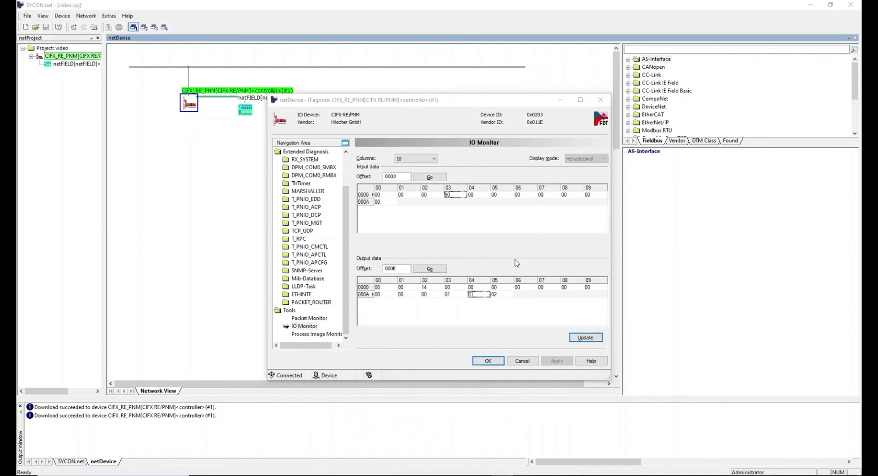